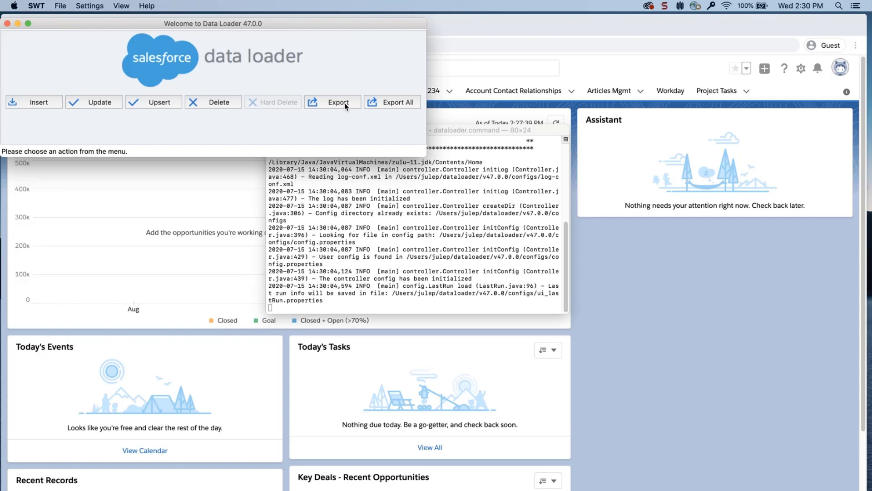
Step: Start an export and log in to the org with password authentication, entering the account password
{"action": "left_click", "coordinate": [339, 103]}
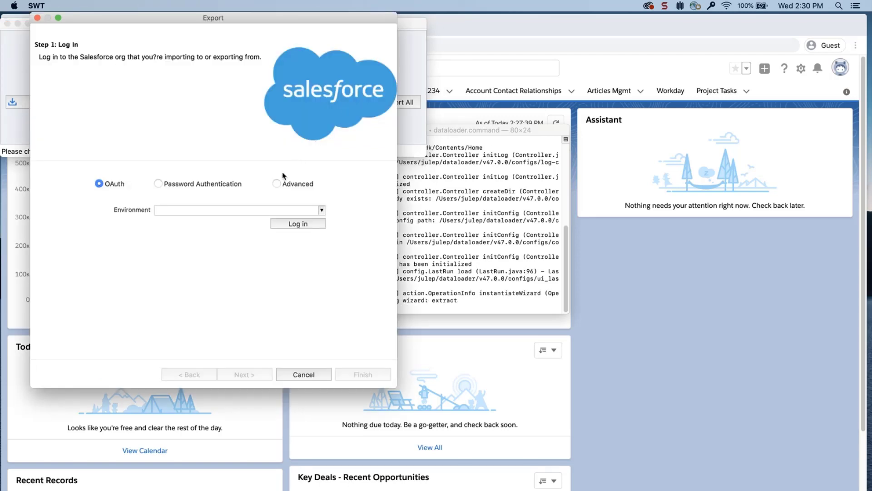
{"action": "left_click", "coordinate": [203, 185]}
{"action": "left_click", "coordinate": [199, 225]}
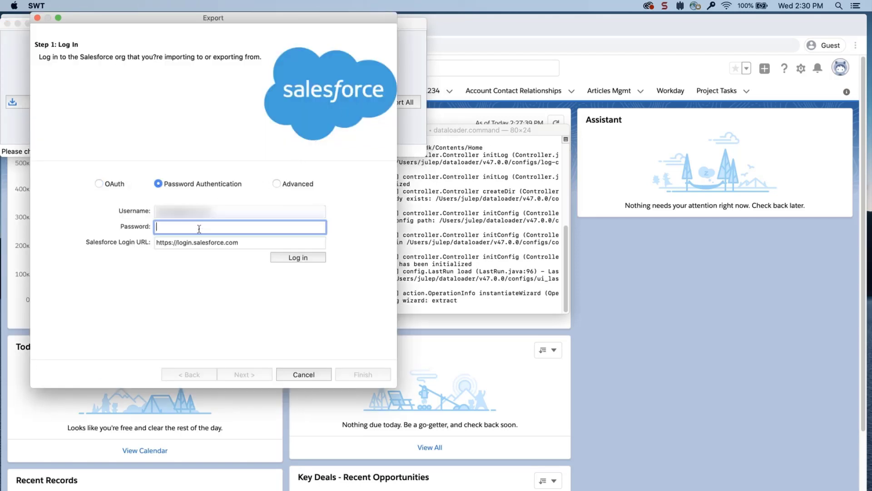
{"action": "key", "text": "super+v"}
{"action": "left_click", "coordinate": [298, 258]}
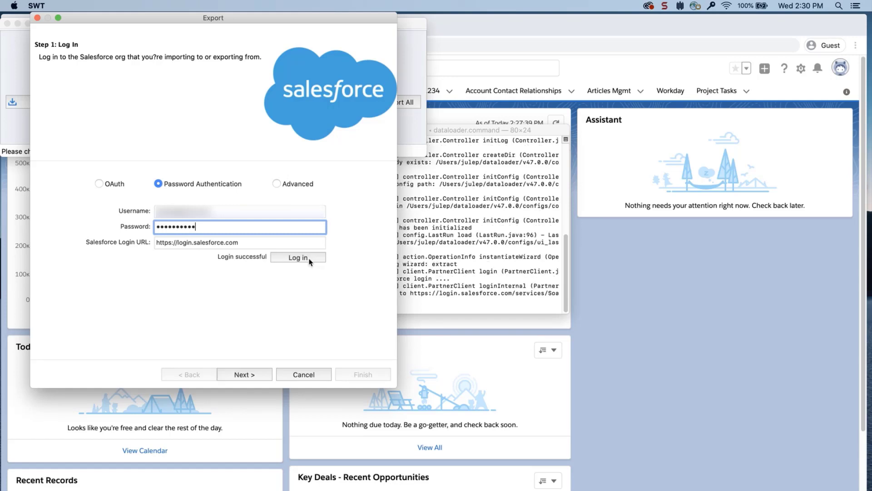
Step: Choose the User object and set the export target to Desktop/extractUser.csv
{"action": "left_click", "coordinate": [263, 378]}
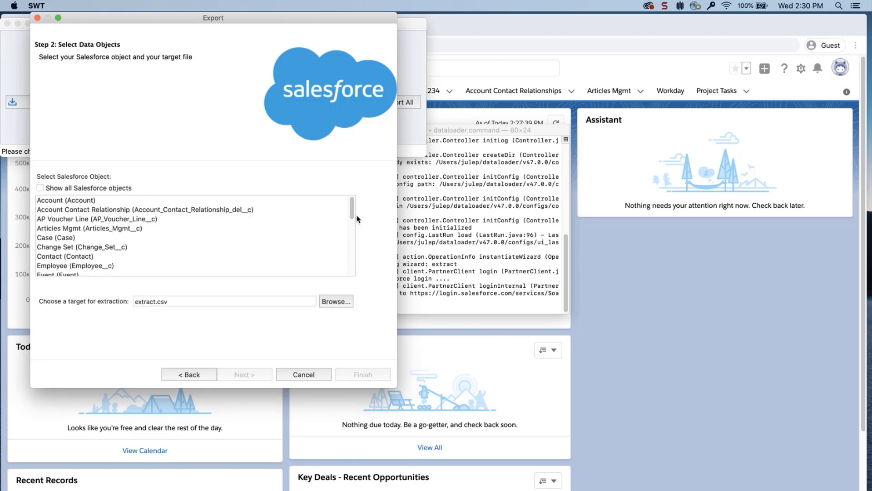
{"action": "left_click_drag", "start_coordinate": [353, 215], "coordinate": [353, 269]}
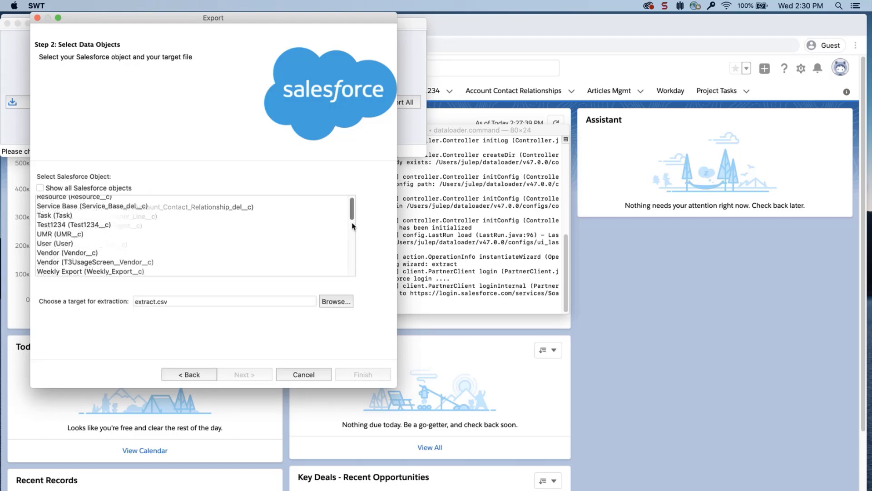
{"action": "left_click", "coordinate": [172, 244]}
{"action": "left_click", "coordinate": [154, 301]}
{"action": "type", "text": "User"}
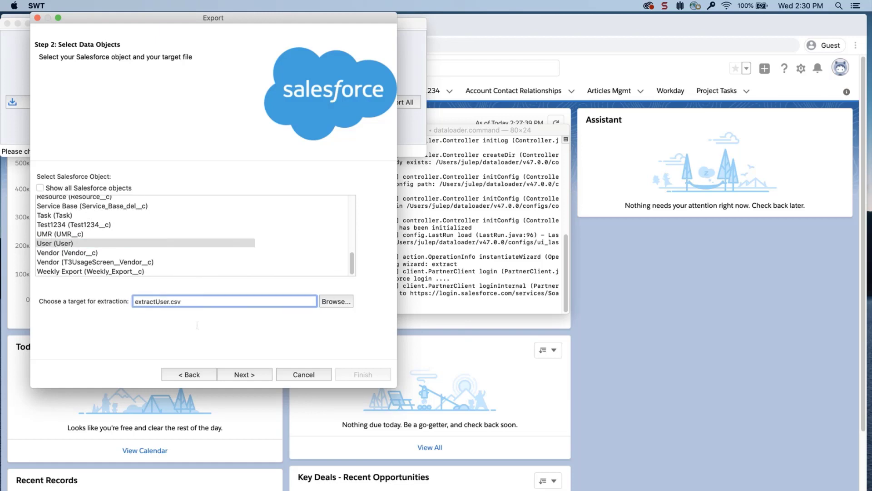
{"action": "left_click", "coordinate": [343, 305]}
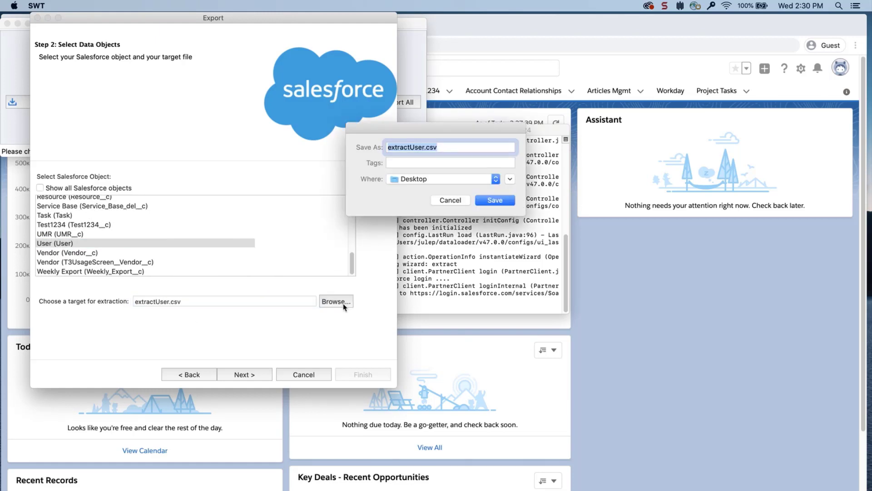
{"action": "left_click", "coordinate": [490, 201]}
Step: Build the User query by ticking the Name, Id and ProfileId fields
{"action": "left_click", "coordinate": [237, 379]}
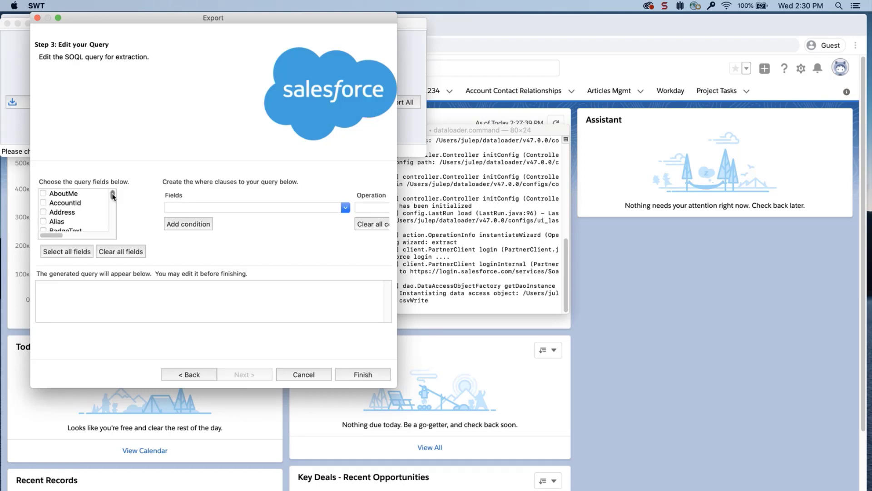
{"action": "scroll", "coordinate": [113, 224], "scroll_direction": "down", "scroll_amount": 10}
{"action": "scroll", "coordinate": [112, 223], "scroll_direction": "up", "scroll_amount": 5}
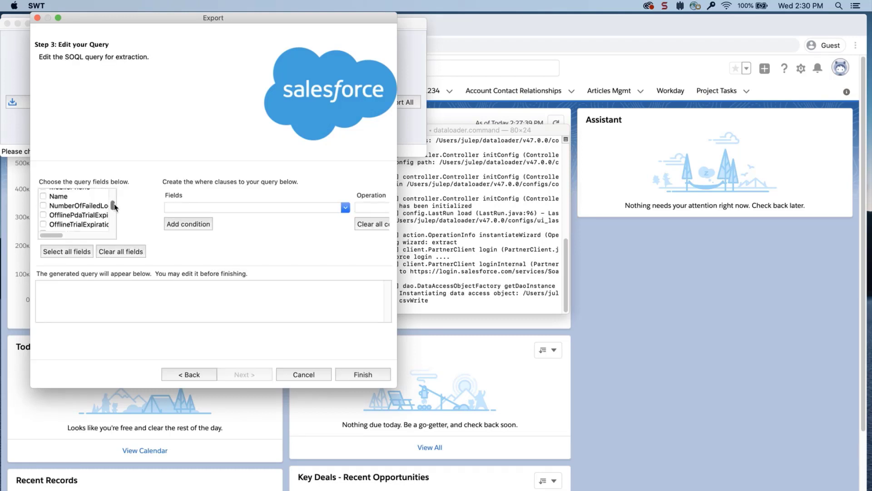
{"action": "left_click", "coordinate": [48, 200]}
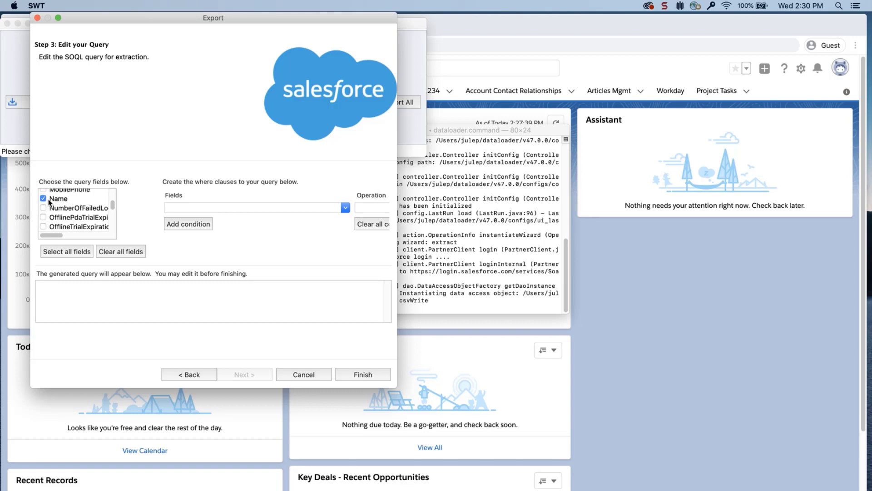
{"action": "scroll", "coordinate": [78, 209], "scroll_direction": "up", "scroll_amount": 5}
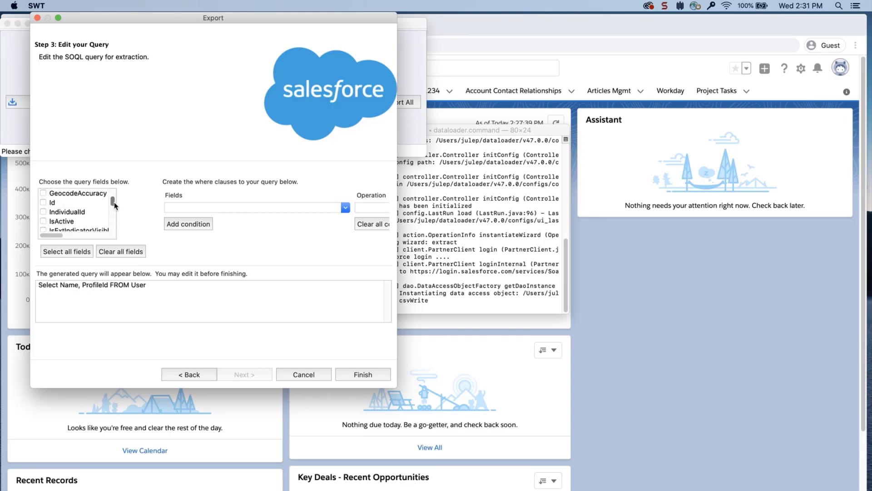
{"action": "left_click", "coordinate": [43, 203]}
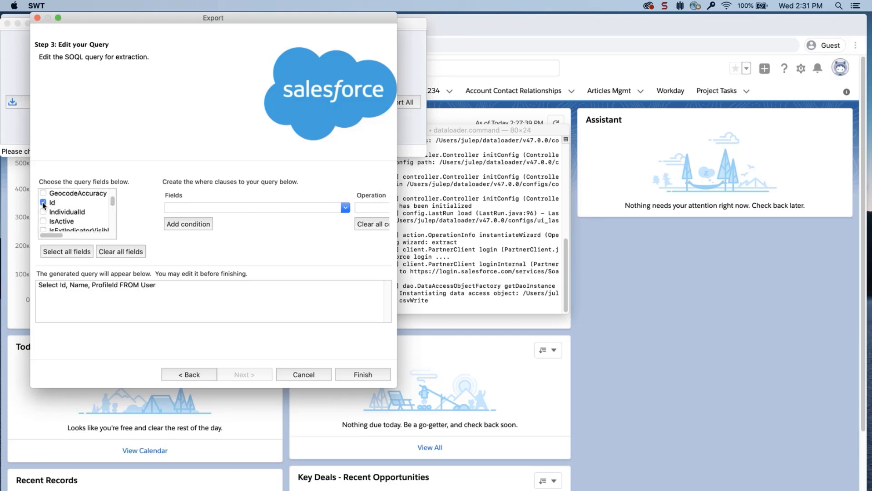
{"action": "left_click", "coordinate": [43, 203]}
{"action": "scroll", "coordinate": [72, 209], "scroll_direction": "down", "scroll_amount": 5}
{"action": "left_click", "coordinate": [44, 191]}
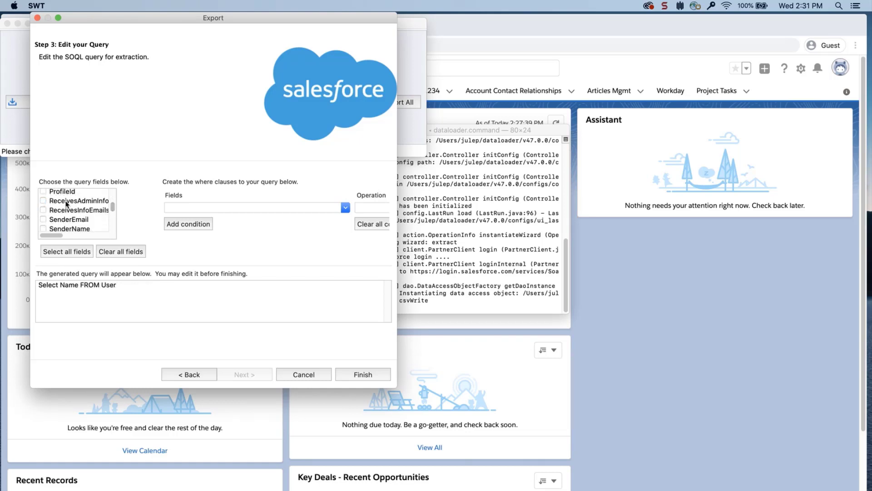
{"action": "left_click", "coordinate": [44, 192]}
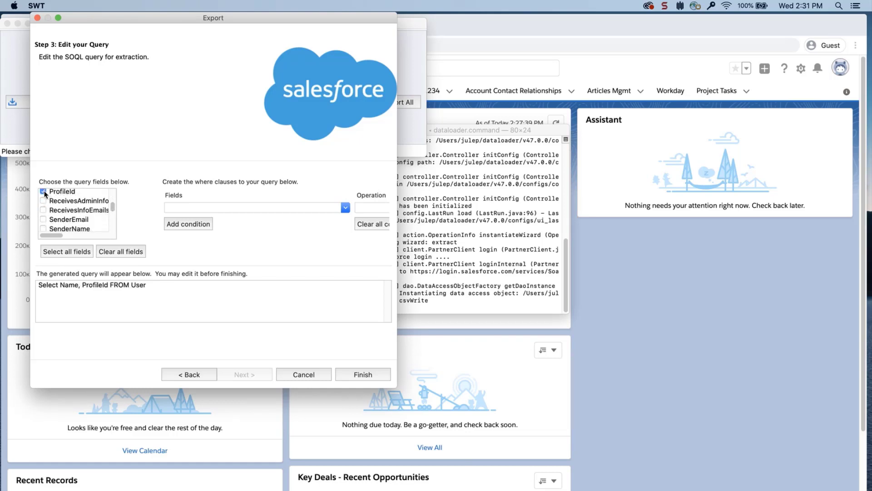
Step: Run Select Id, Name, ProfileId FROM User, confirming the warning, for 20 extracted users
{"action": "scroll", "coordinate": [44, 193], "scroll_direction": "up", "scroll_amount": 5}
{"action": "left_click", "coordinate": [43, 202]}
{"action": "left_click", "coordinate": [359, 375]}
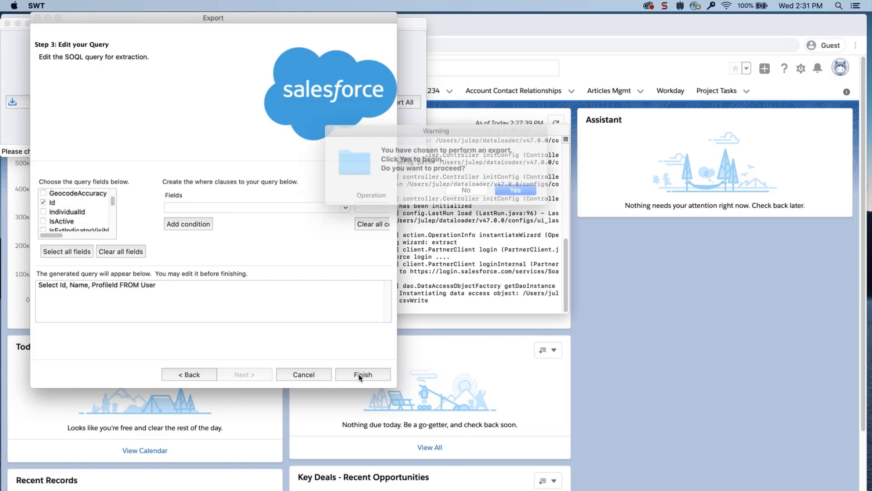
{"action": "left_click", "coordinate": [513, 191]}
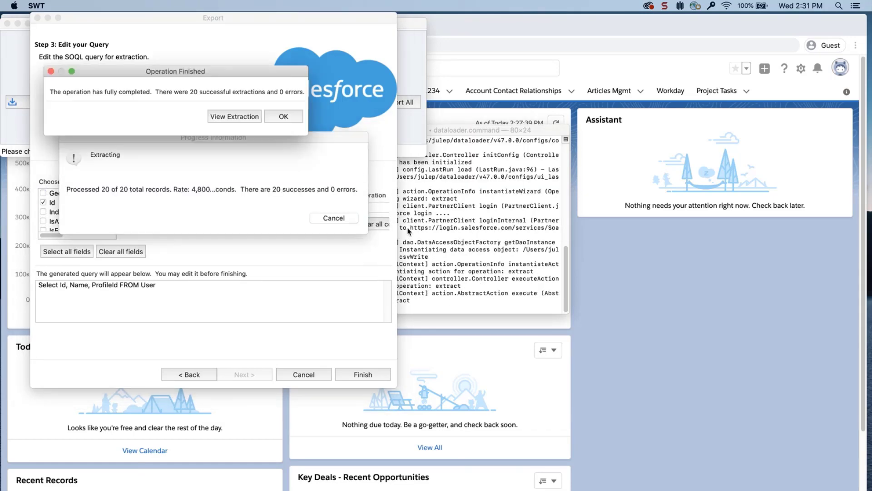
Step: Start a new export of the Profile object, listing all objects, targeting Desktop/extractProfile.csv
{"action": "left_click", "coordinate": [284, 117]}
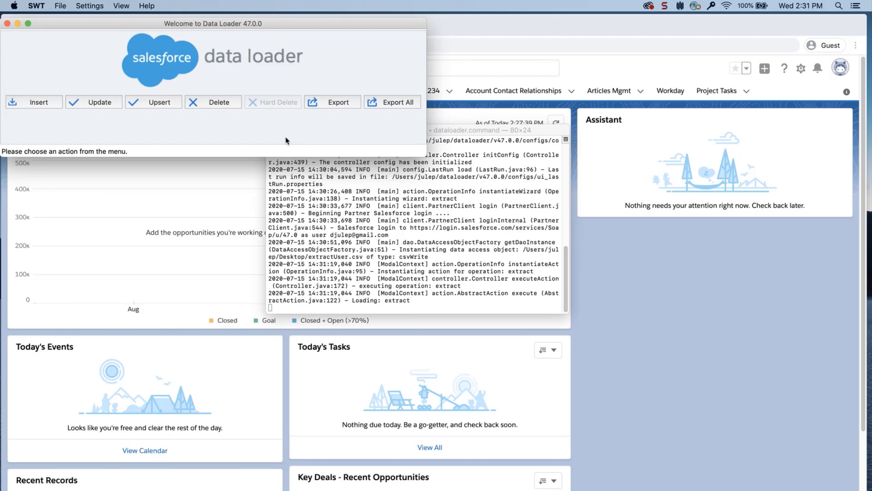
{"action": "left_click", "coordinate": [326, 103]}
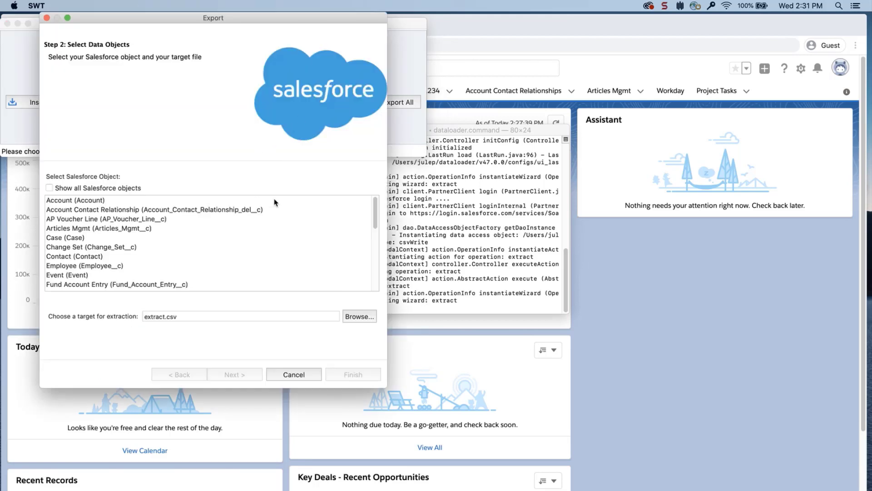
{"action": "left_click", "coordinate": [123, 188]}
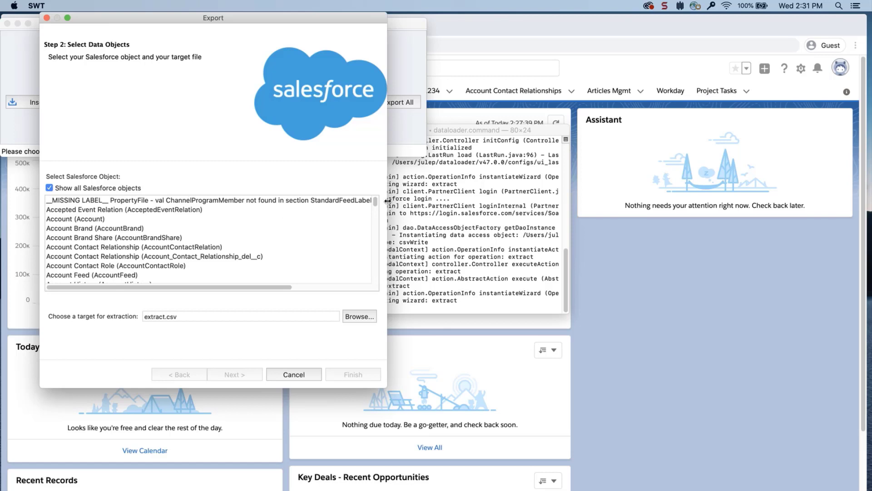
{"action": "left_click_drag", "start_coordinate": [376, 206], "coordinate": [375, 257]}
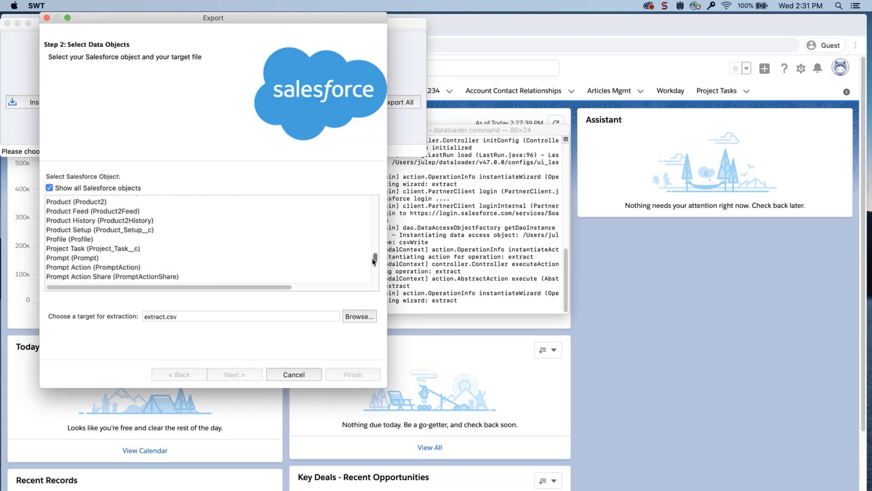
{"action": "left_click", "coordinate": [88, 239]}
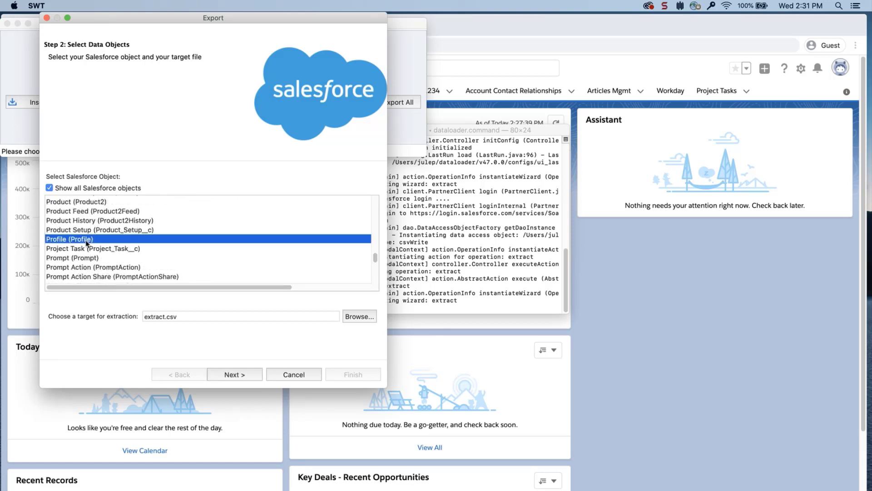
{"action": "left_click", "coordinate": [166, 316]}
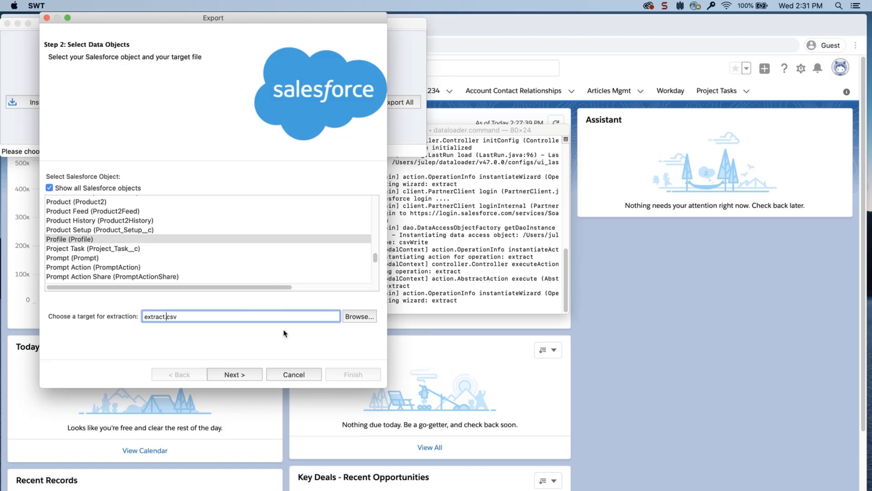
{"action": "type", "text": "Profile"}
{"action": "left_click", "coordinate": [360, 317]}
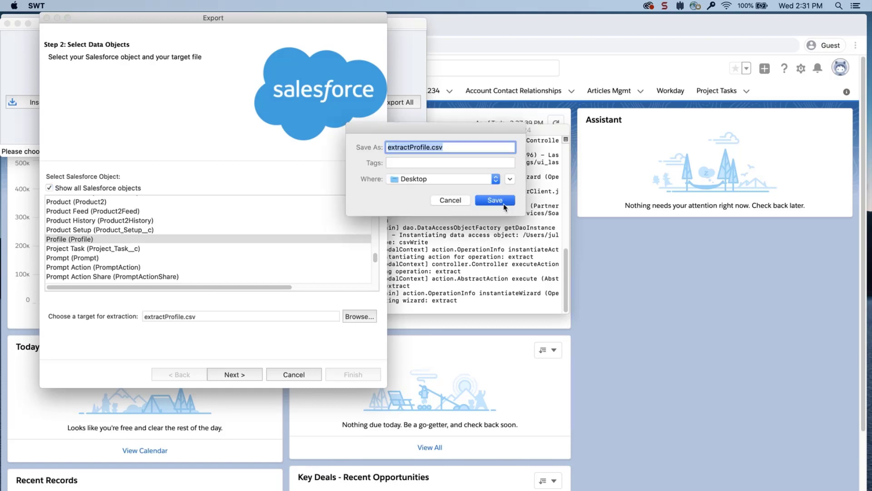
{"action": "left_click", "coordinate": [495, 201]}
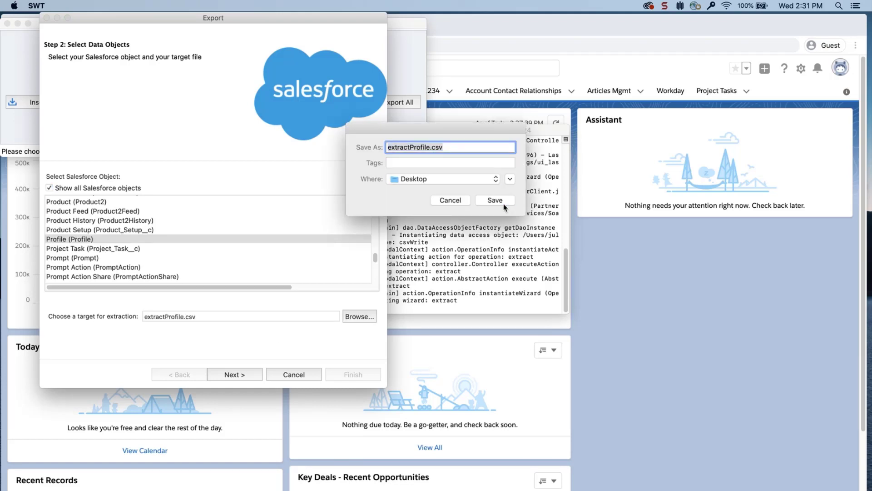
Step: Run the Select Id, Name FROM Profile export and confirm the warning
{"action": "left_click", "coordinate": [254, 372]}
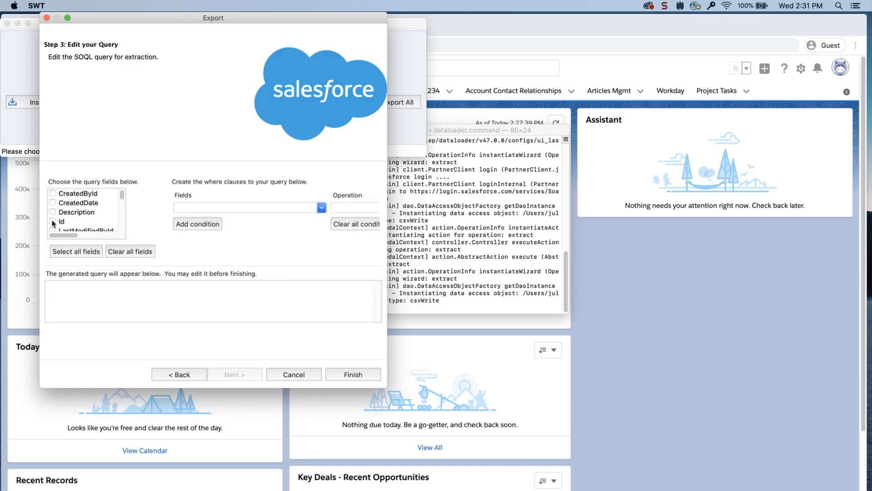
{"action": "left_click", "coordinate": [52, 222]}
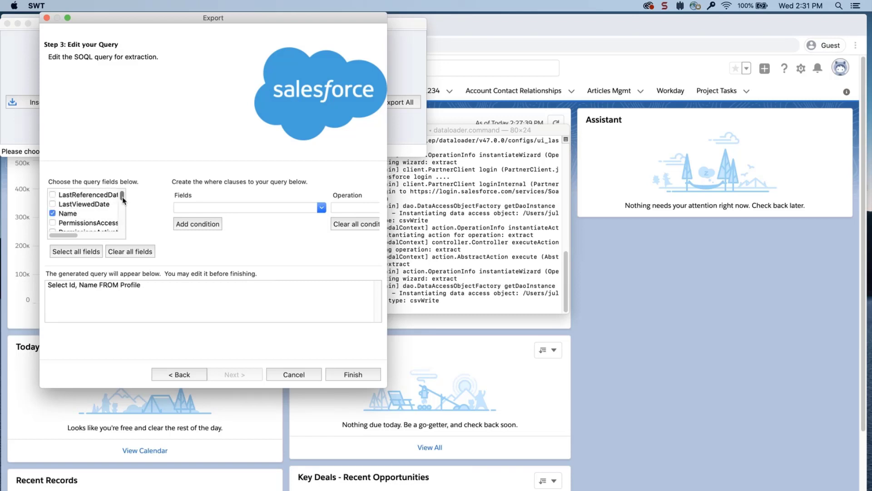
{"action": "left_click_drag", "start_coordinate": [123, 200], "coordinate": [123, 229]}
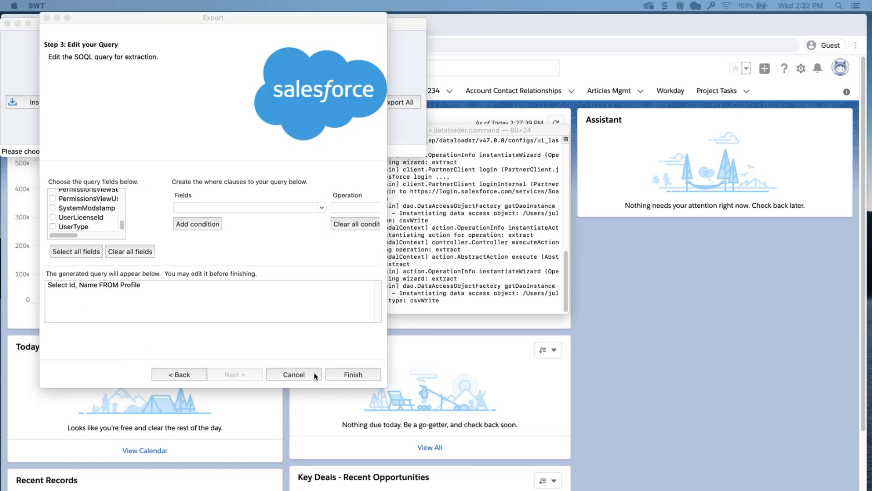
{"action": "left_click", "coordinate": [337, 373]}
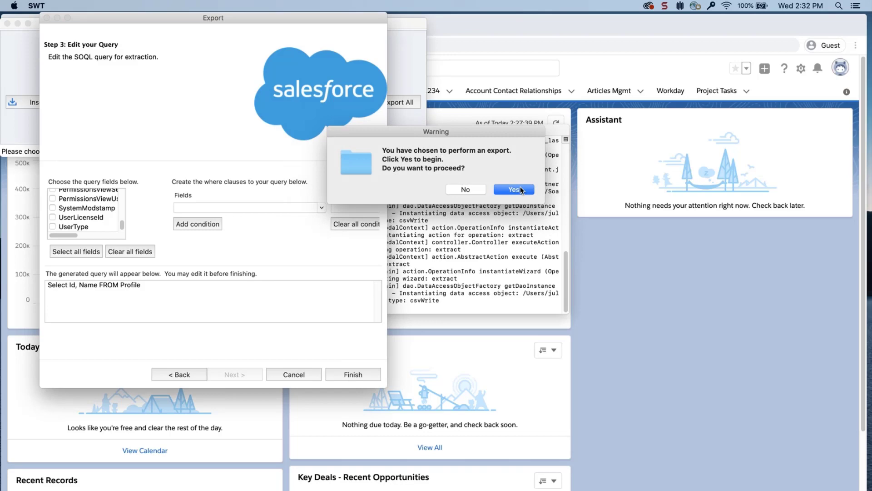
{"action": "left_click", "coordinate": [514, 189]}
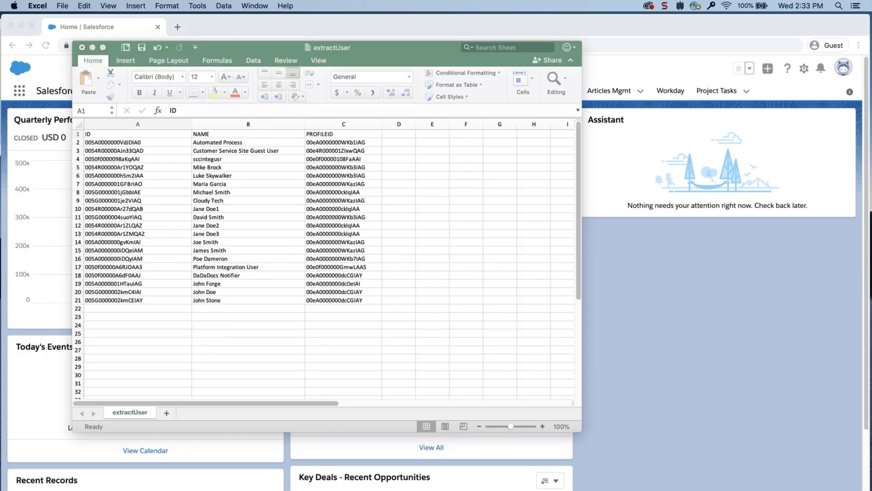
Step: Delete user rows 2–9 so only the three test users remain
{"action": "left_click", "coordinate": [76, 145]}
{"action": "left_click_drag", "start_coordinate": [76, 144], "coordinate": [80, 197]}
{"action": "right_click", "coordinate": [123, 176]}
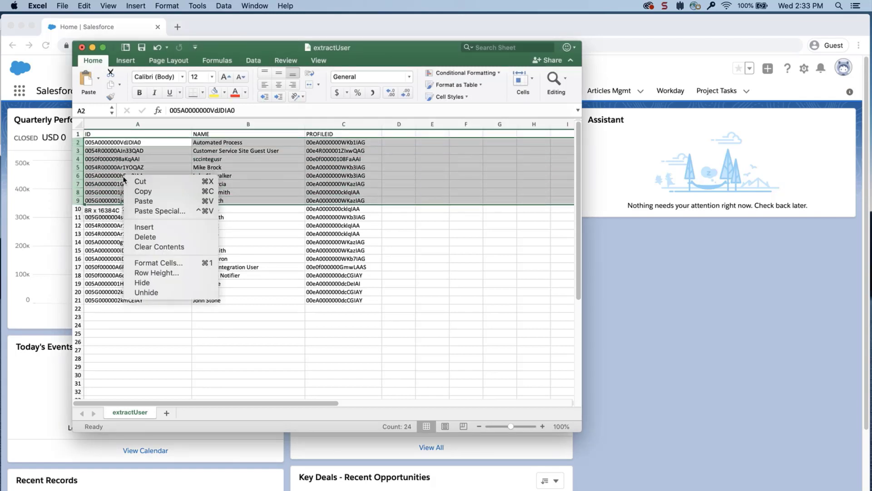
{"action": "left_click", "coordinate": [149, 237]}
Step: Clear the PROFILEID cells C2:C4 and bring up extractProfile.csv alongside
{"action": "left_click_drag", "start_coordinate": [325, 142], "coordinate": [325, 157]}
{"action": "key", "text": "Delete"}
{"action": "left_click", "coordinate": [327, 195]}
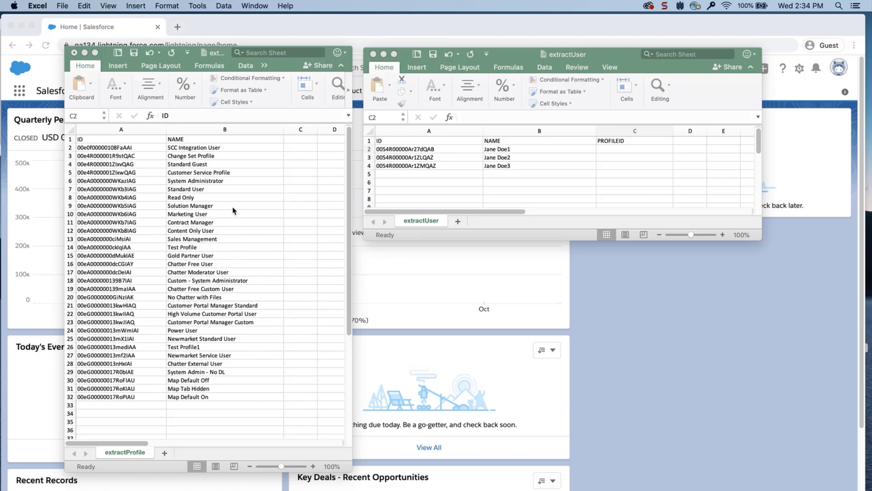
Step: Fill the three users' PROFILEID cells with Standard User ID 00eA0000000WKb3IAG from extractProfile
{"action": "left_click", "coordinate": [180, 191]}
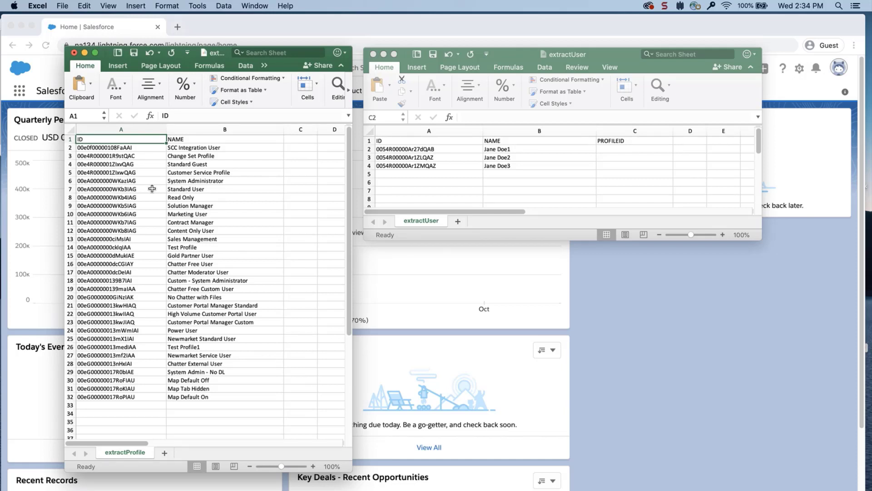
{"action": "left_click", "coordinate": [152, 188]}
{"action": "key", "text": "super+c"}
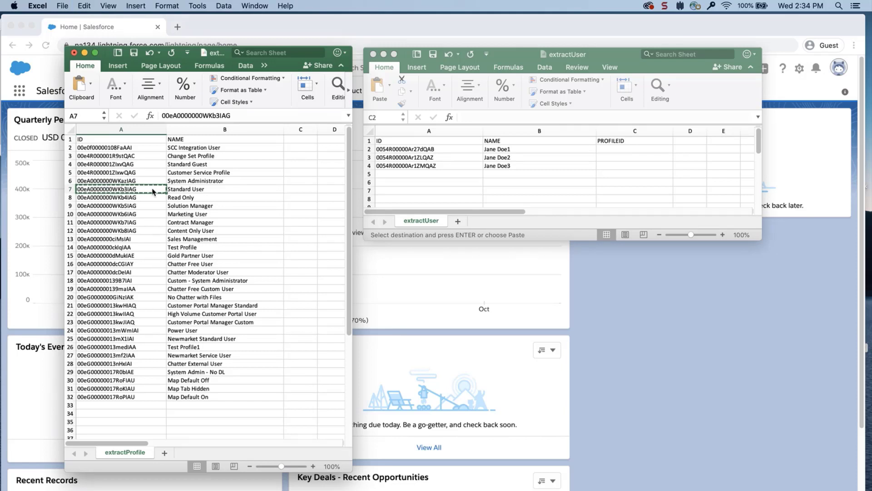
{"action": "left_click", "coordinate": [613, 149]}
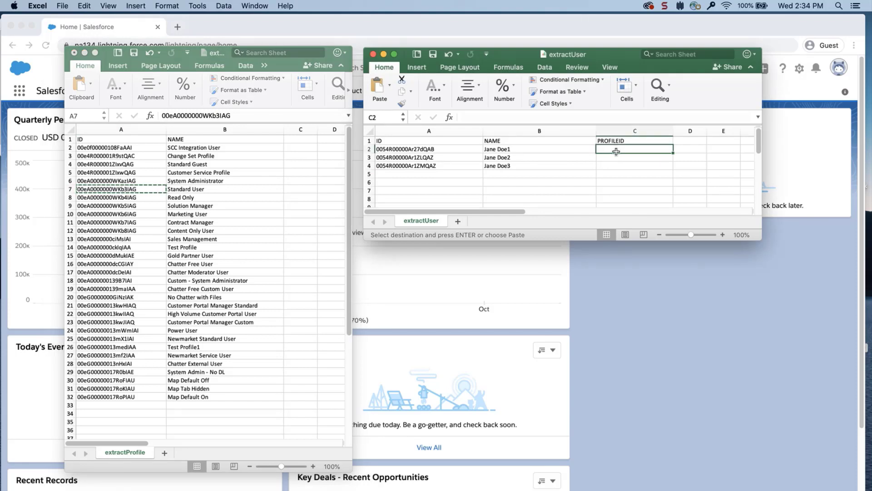
{"action": "key", "text": "super+v"}
{"action": "key", "text": "super+v"}
{"action": "left_click", "coordinate": [613, 165]}
{"action": "key", "text": "super+v"}
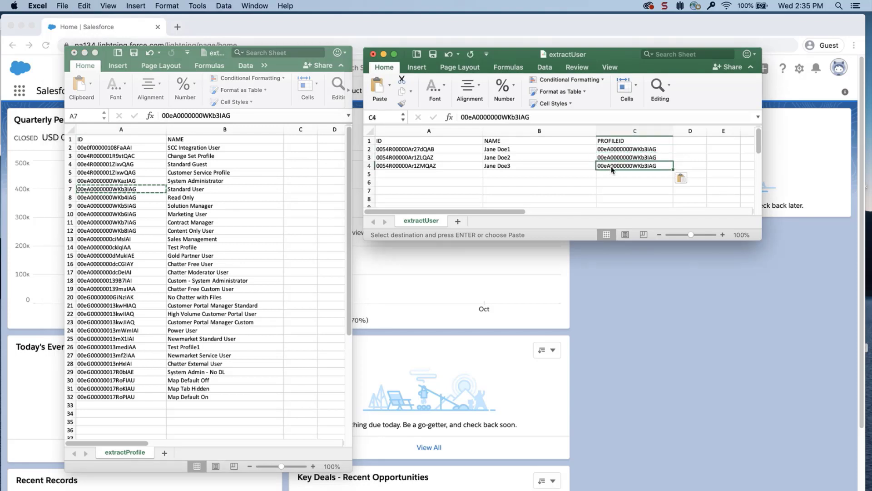
Step: Save extractUser keeping CSV format, then leave Excel
{"action": "left_click", "coordinate": [399, 143]}
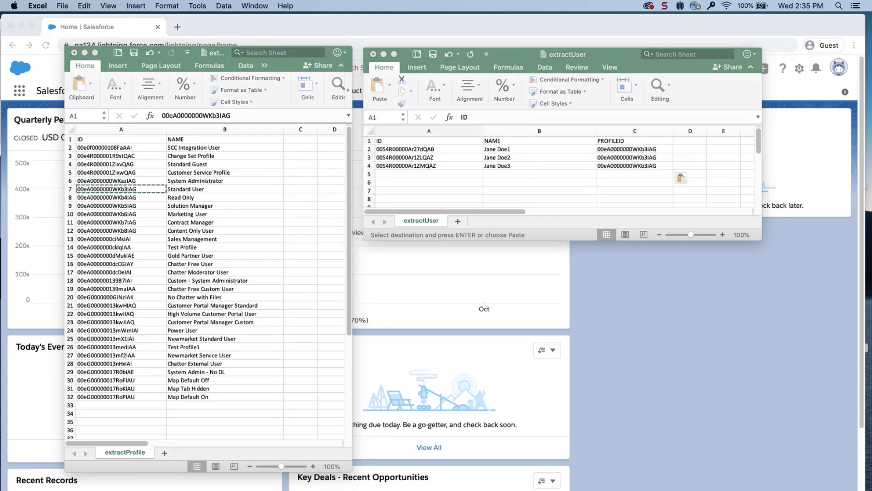
{"action": "key", "text": "super+s"}
{"action": "left_click", "coordinate": [511, 202]}
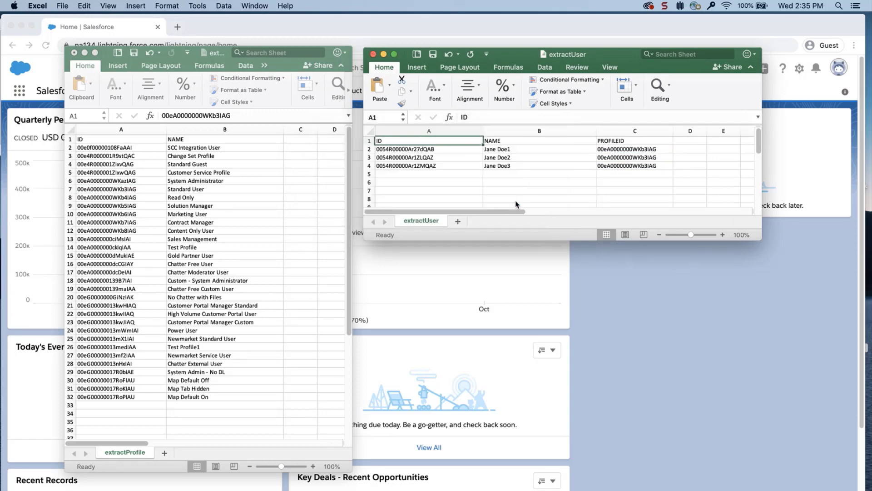
{"action": "key", "text": "super+h"}
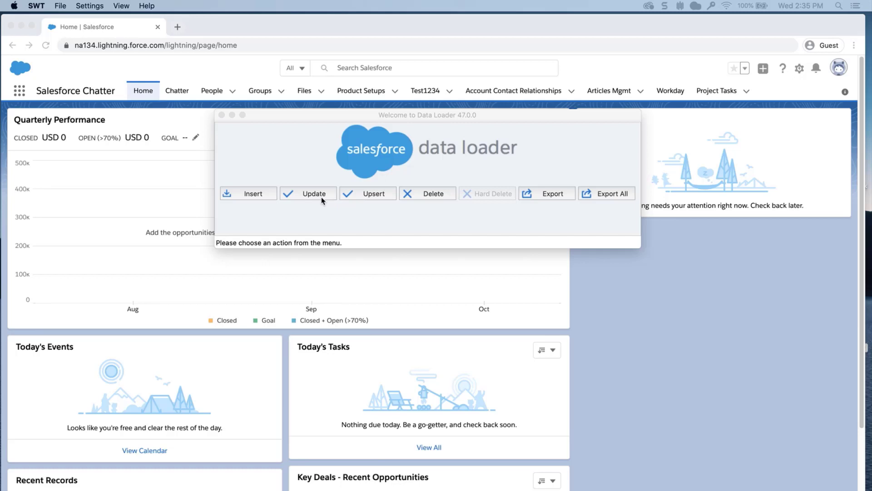
Step: Set up a User (User) update loading Desktop/extractUser.csv and continue to mapping
{"action": "left_click", "coordinate": [322, 200]}
{"action": "scroll", "coordinate": [512, 241], "scroll_direction": "down", "scroll_amount": 10}
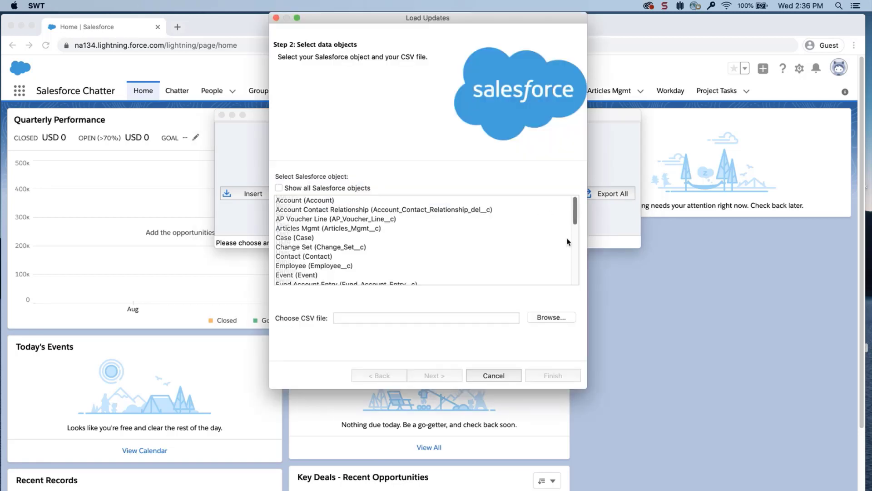
{"action": "left_click", "coordinate": [347, 243]}
{"action": "left_click", "coordinate": [349, 252]}
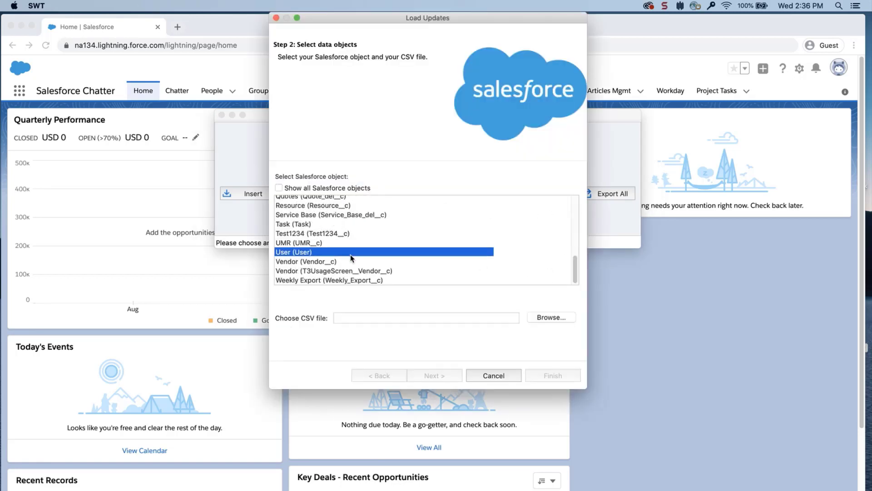
{"action": "left_click", "coordinate": [565, 317]}
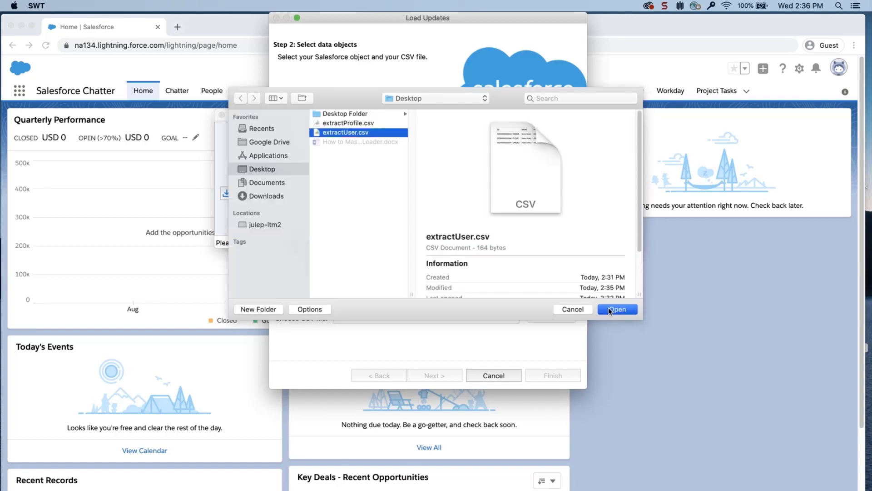
{"action": "left_click", "coordinate": [610, 310]}
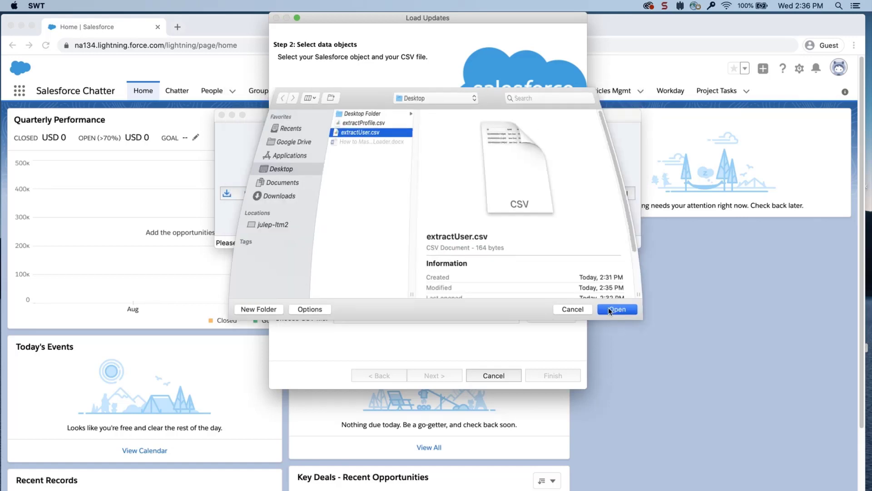
{"action": "left_click", "coordinate": [459, 378]}
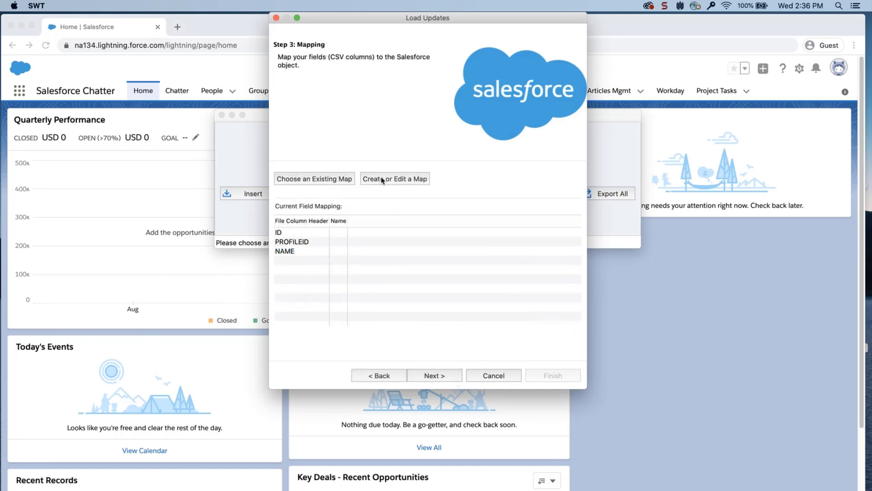
Step: Auto-match columns so ID maps to Id and PROFILEID to ProfileId, leaving NAME unmapped
{"action": "left_click", "coordinate": [382, 179]}
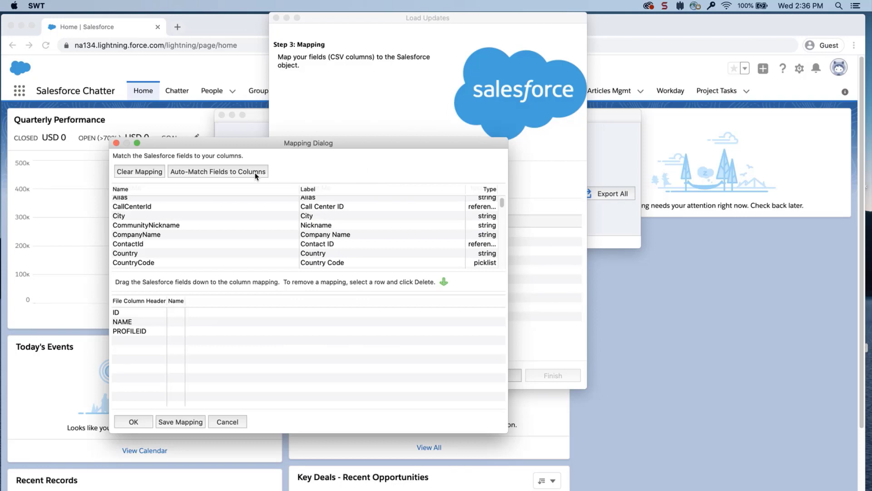
{"action": "left_click", "coordinate": [255, 175]}
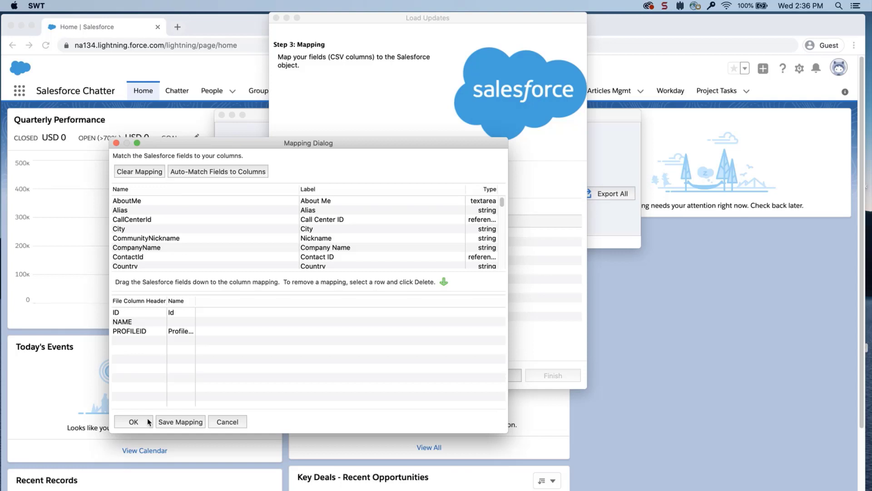
{"action": "left_click", "coordinate": [133, 422]}
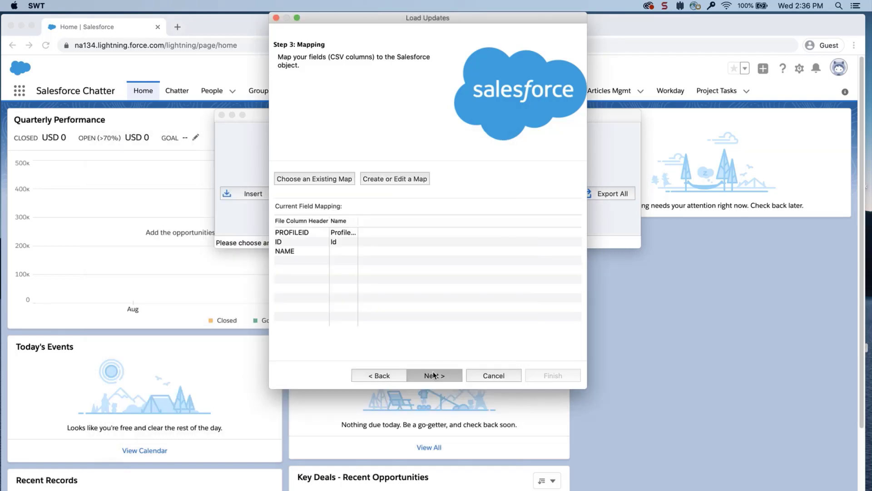
Step: Finish and confirm the User update, then dismiss the 3 successes, 0 errors summary
{"action": "left_click", "coordinate": [433, 375]}
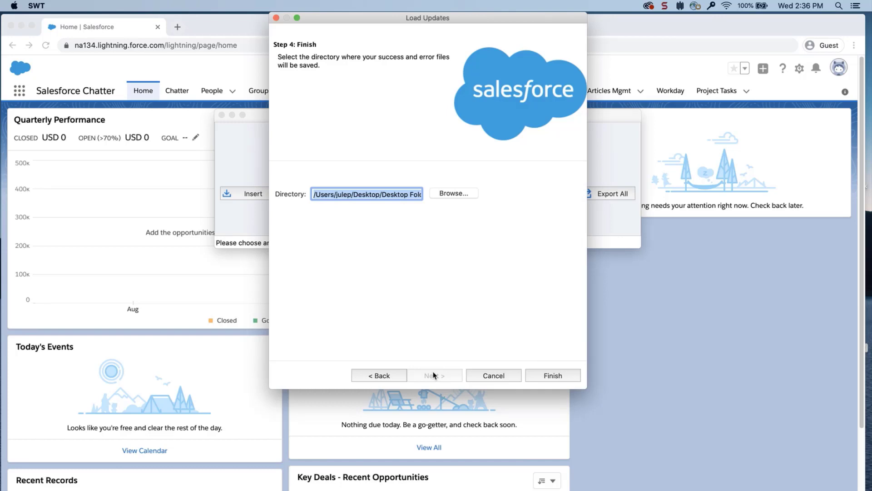
{"action": "left_click", "coordinate": [529, 377]}
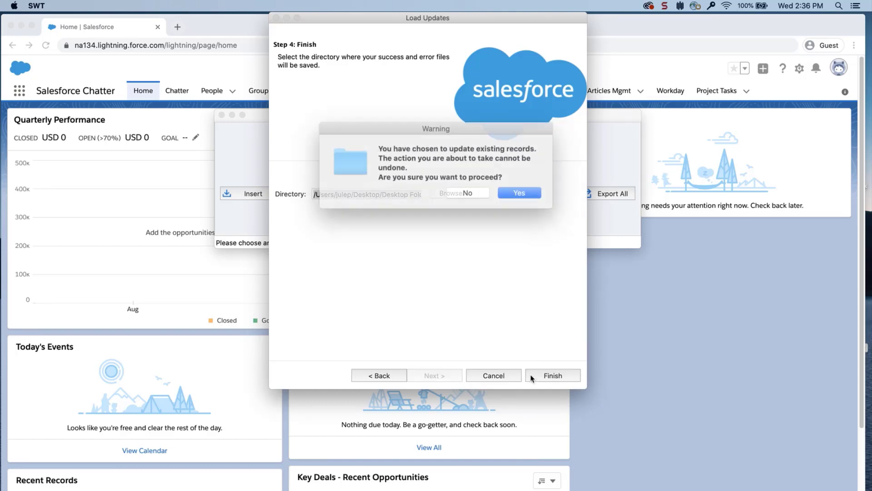
{"action": "left_click", "coordinate": [512, 191]}
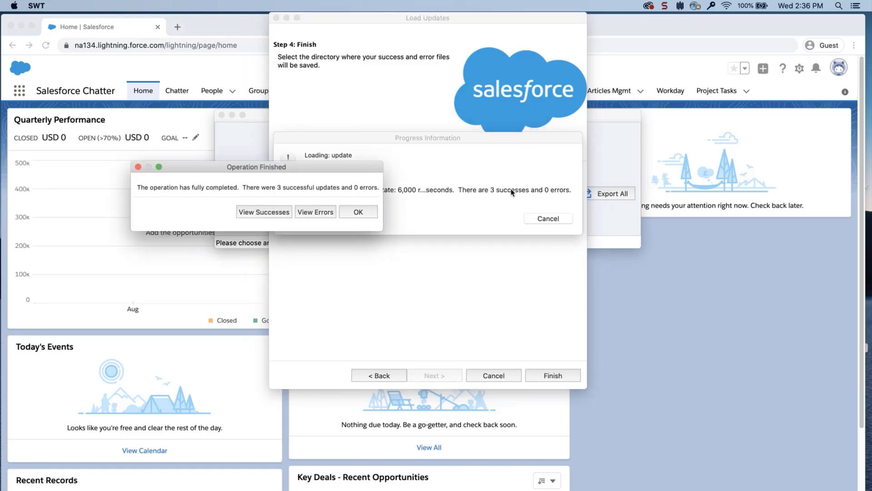
{"action": "left_click", "coordinate": [359, 212]}
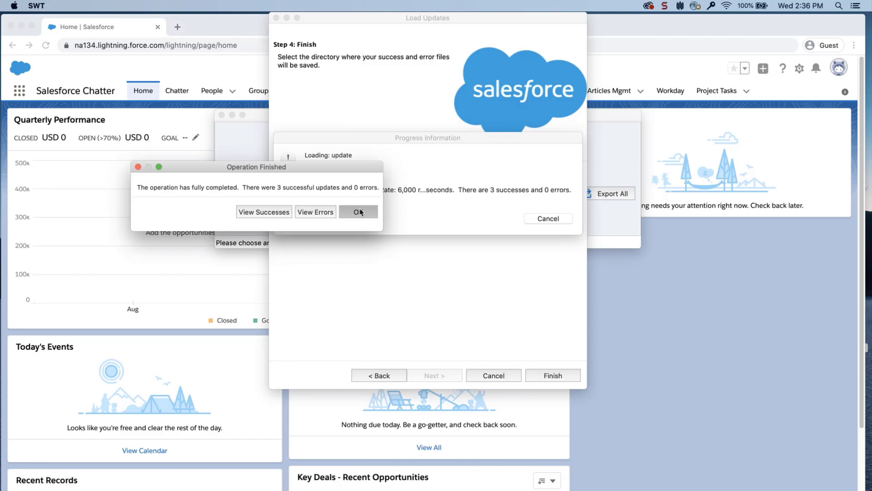